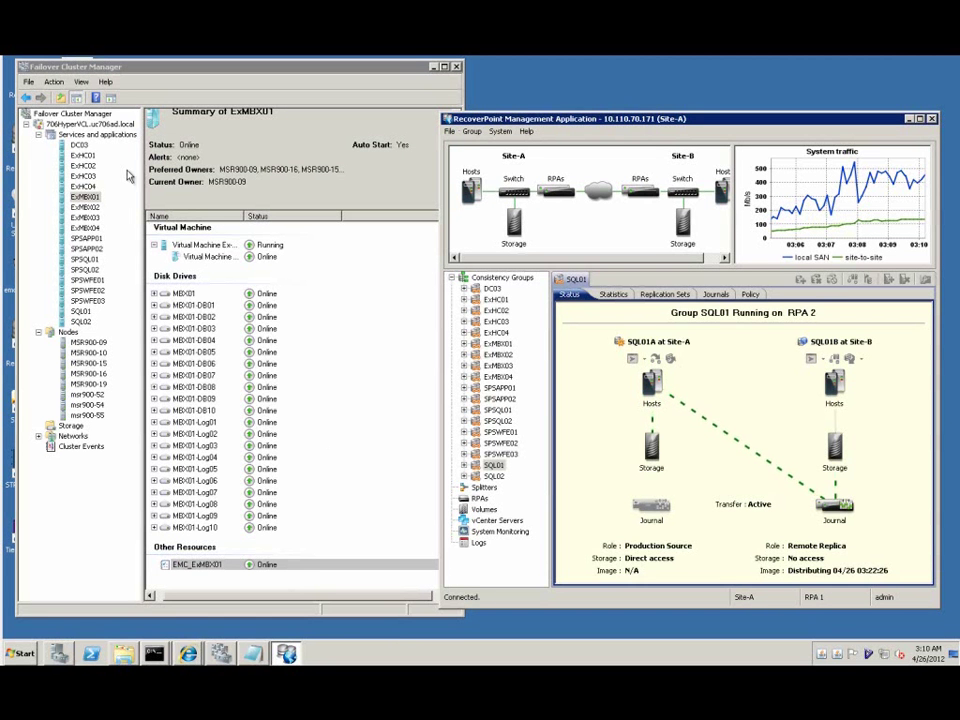
Step: List the clustered services and check SPSQL01, SPSAPP02 and ExMBX04 details and owners
click(96, 136)
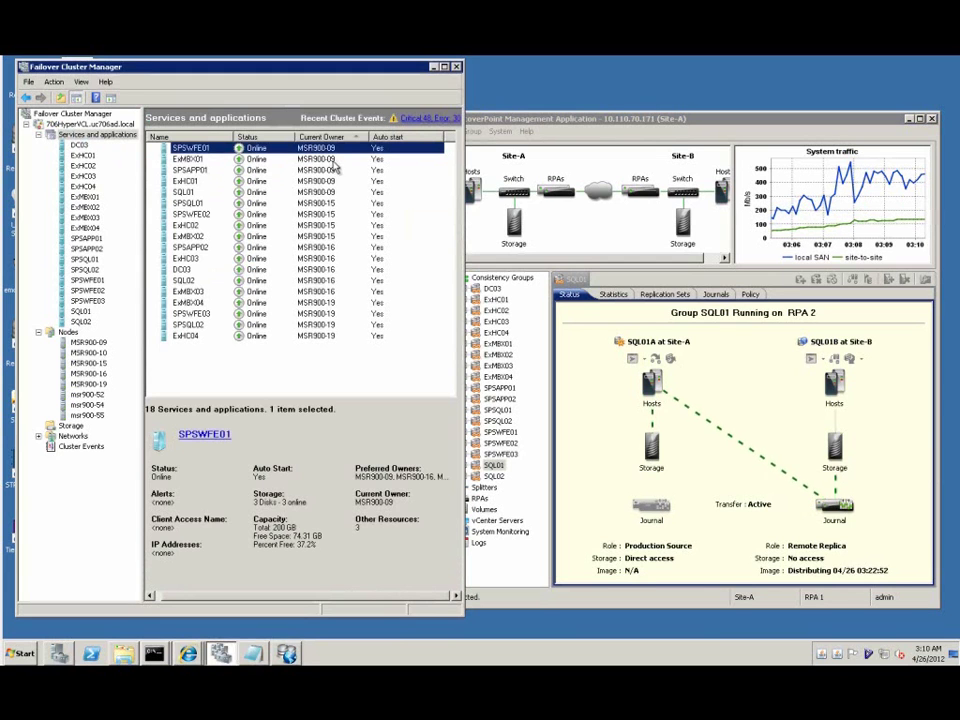
click(337, 203)
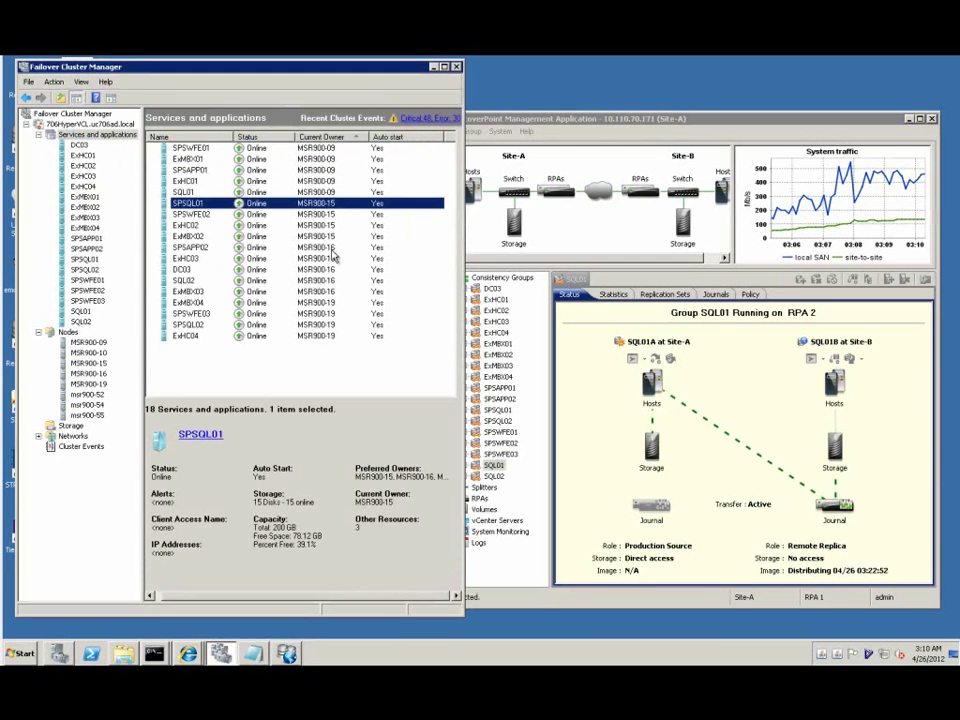
click(334, 247)
click(330, 302)
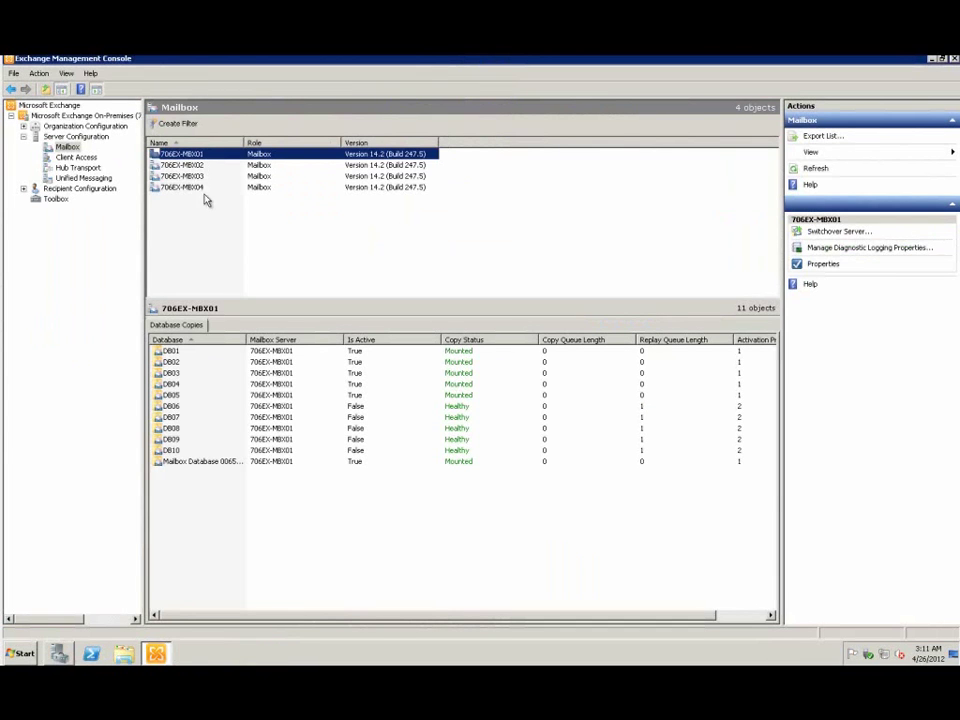
Step: Review the database copies on mailbox servers 706EX-MBX02, 706EX-MBX03 and 706EX-MBX04
click(186, 165)
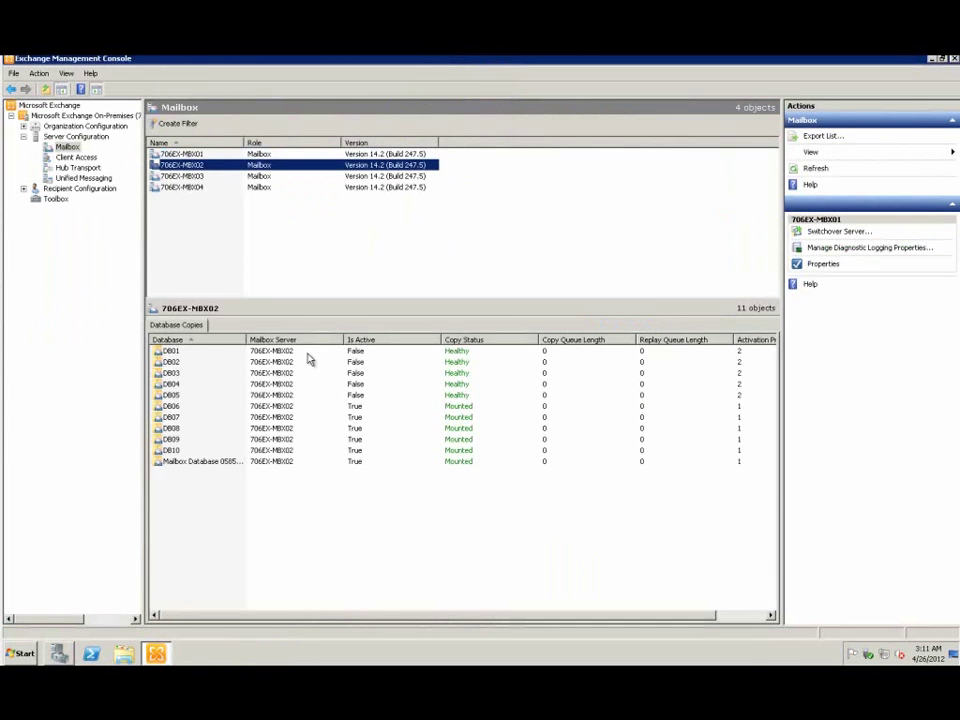
click(185, 176)
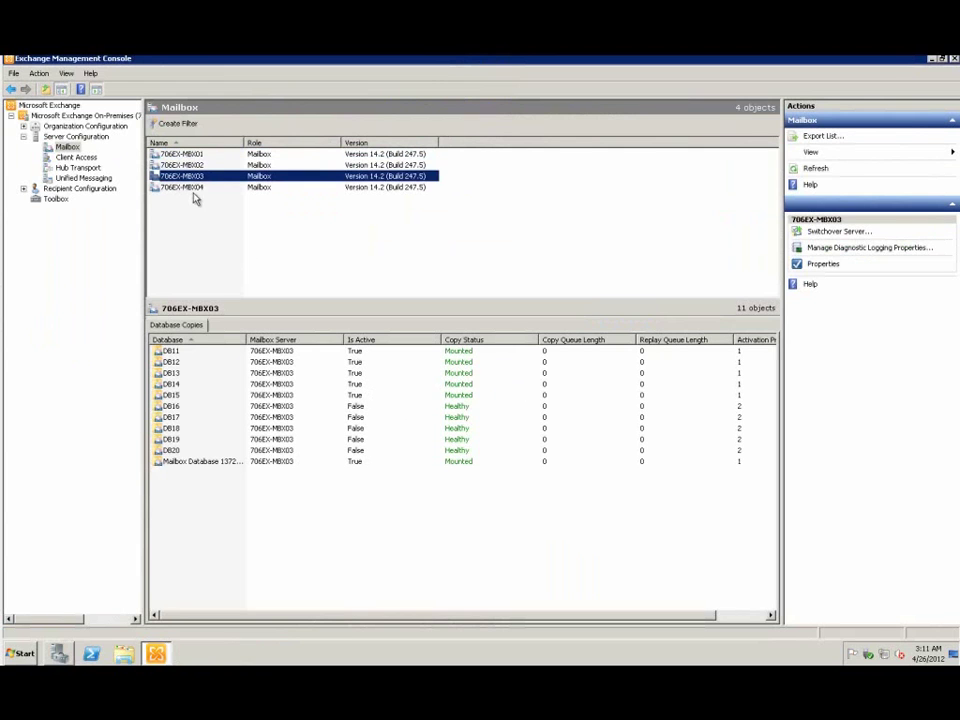
key(Down)
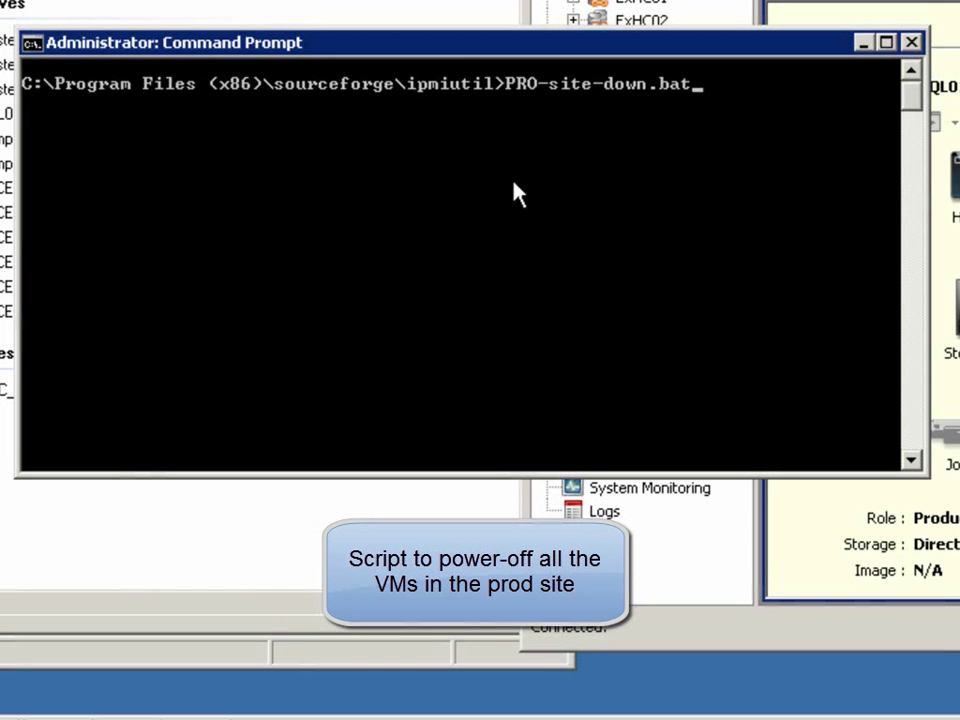
Step: Execute PRO-site-down.bat from the ipmiutil folder to shut down the production VMs
key(Return)
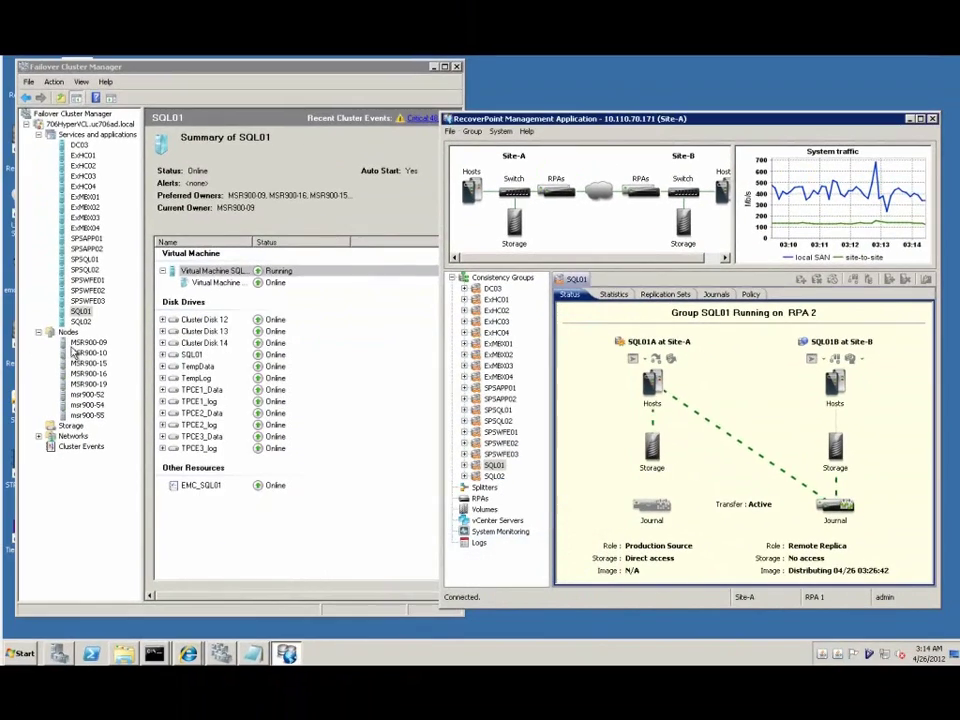
Step: Check which cluster nodes are Down, then list the services sorted by current owner
click(60, 333)
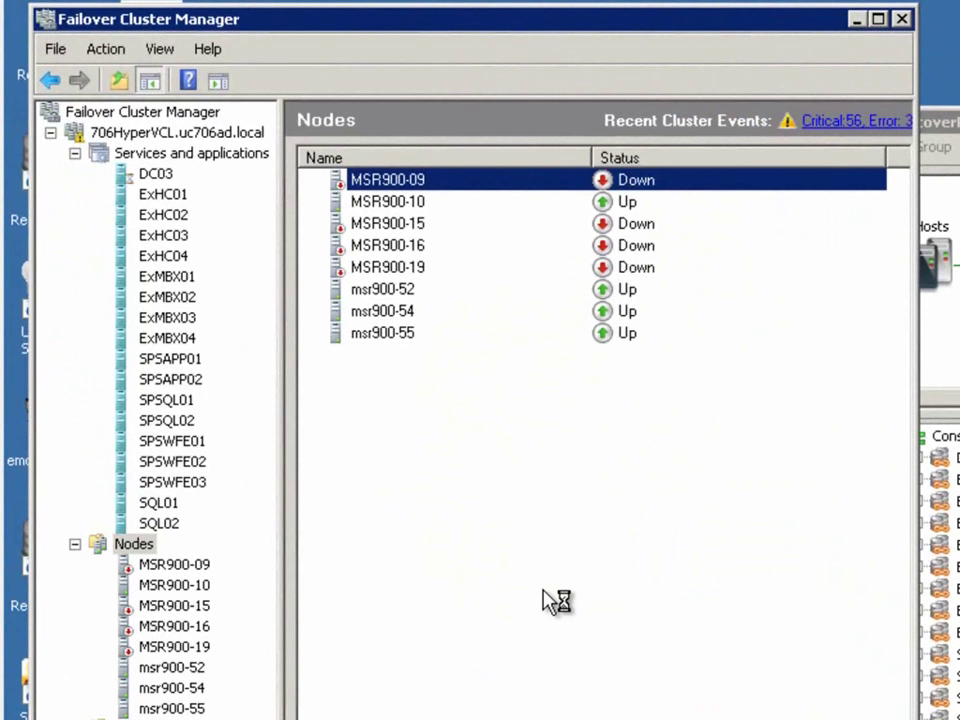
click(180, 152)
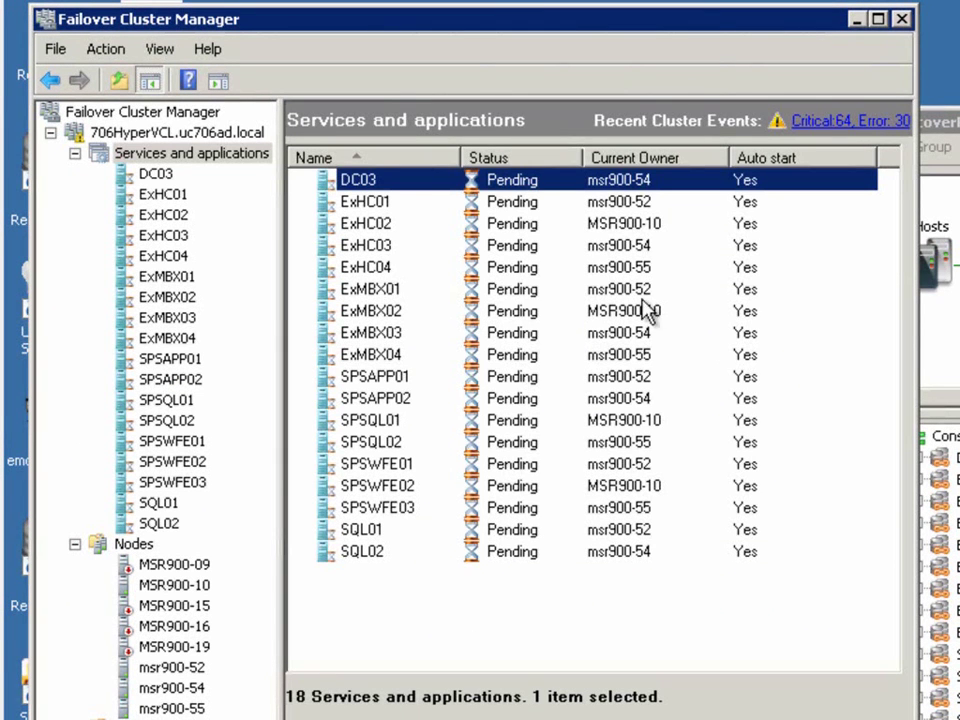
click(638, 158)
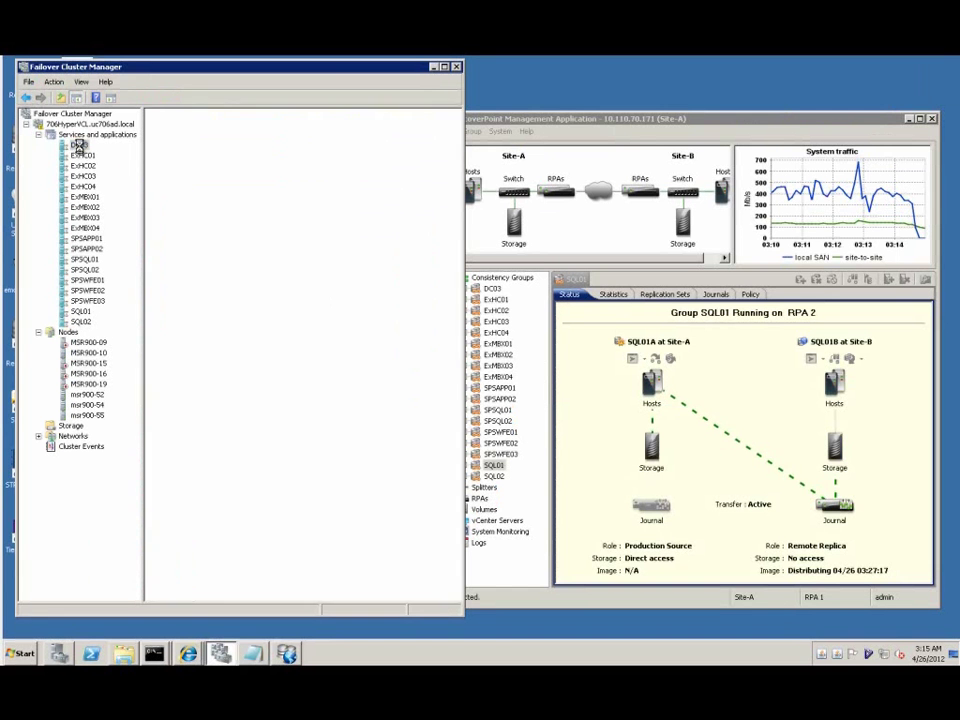
Step: Confirm DC03 runs production at Site-B and review its traffic and replication performance charts
click(78, 146)
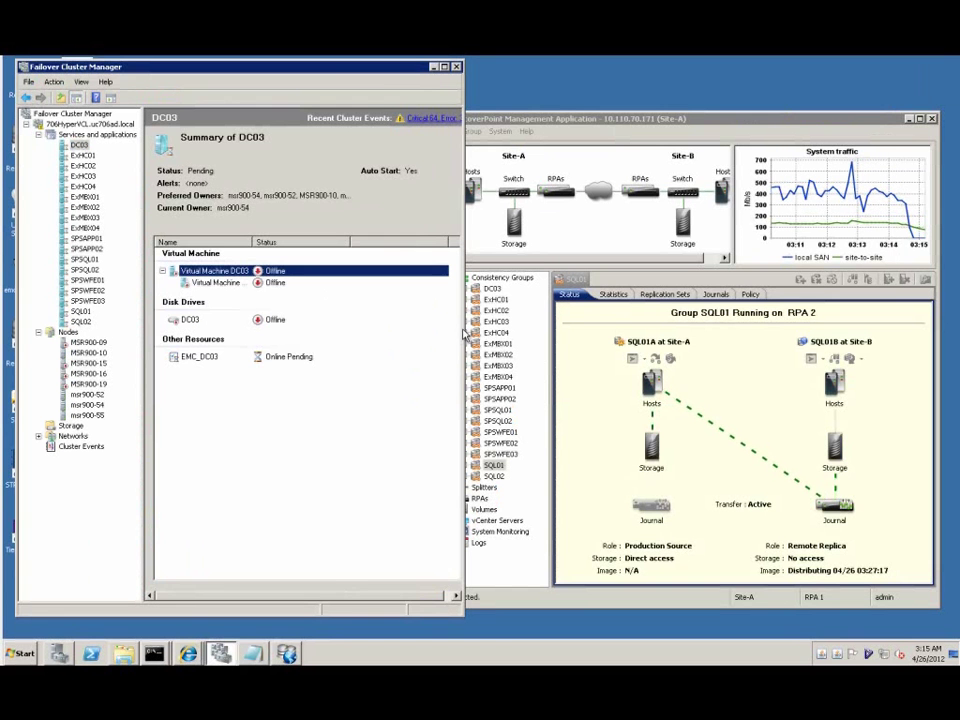
click(494, 289)
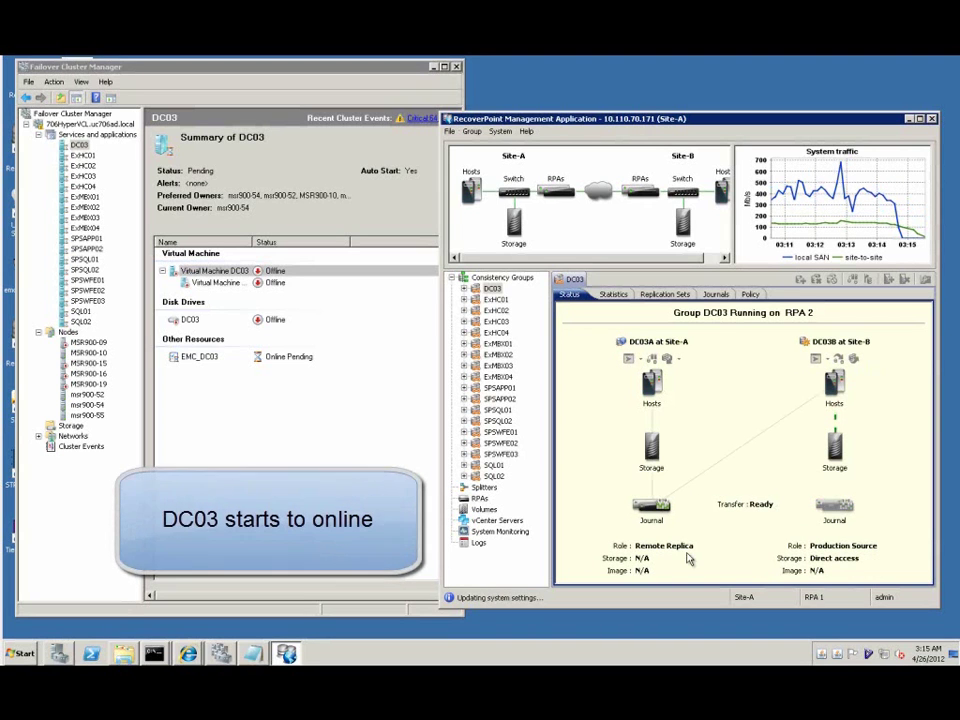
click(607, 294)
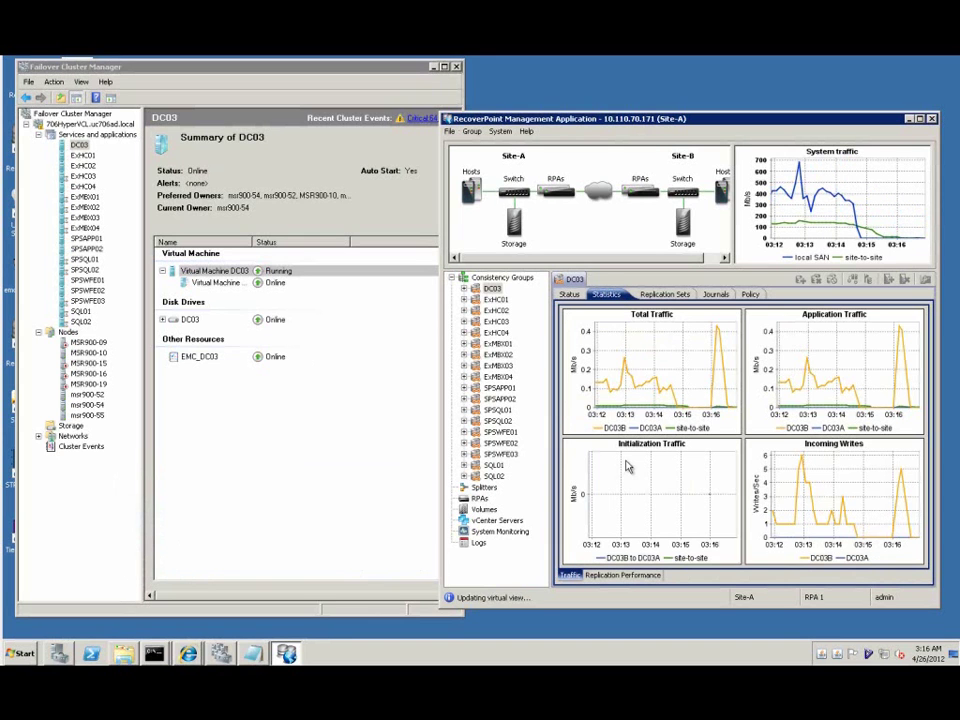
click(621, 575)
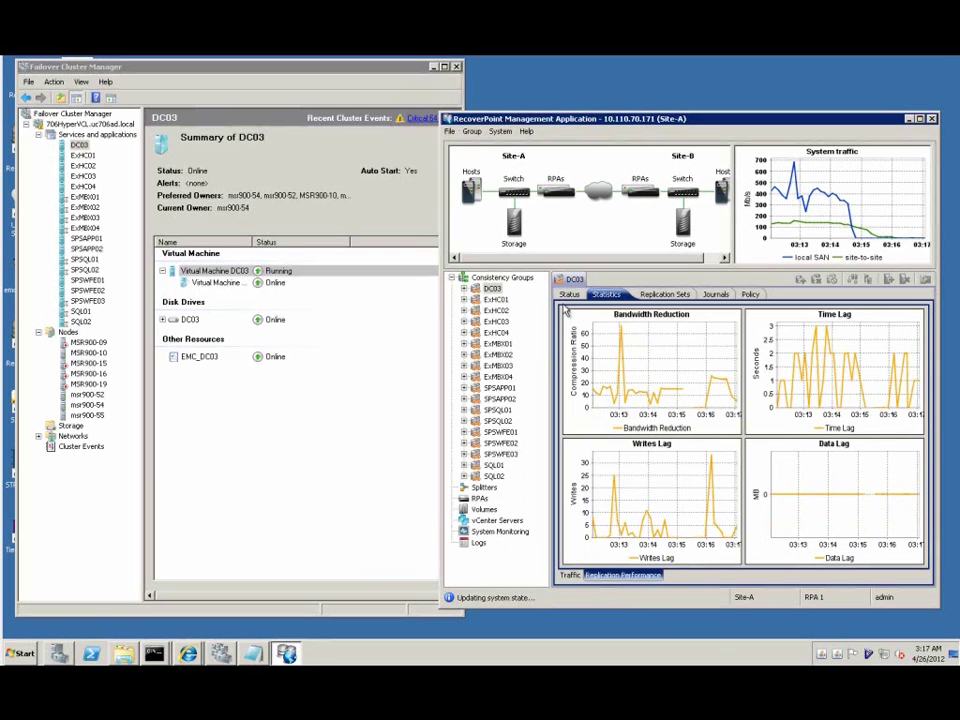
click(568, 295)
Step: Check SQL01's failover, open ExMBX01's summary, and review replication of the ExMBX01–ExMBX03 groups
click(494, 465)
click(80, 311)
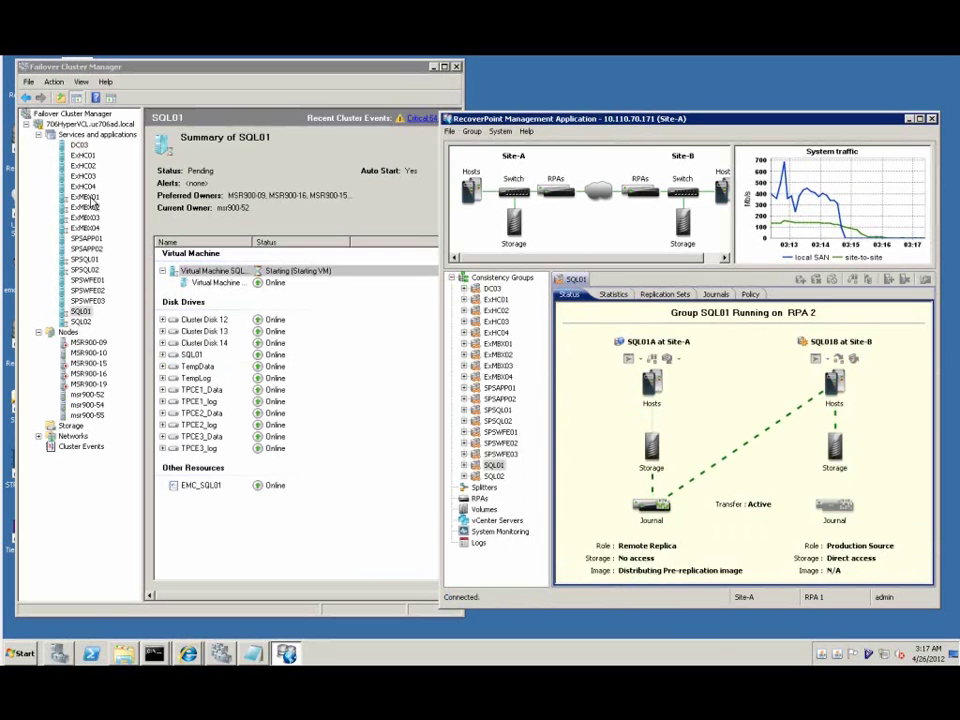
click(88, 198)
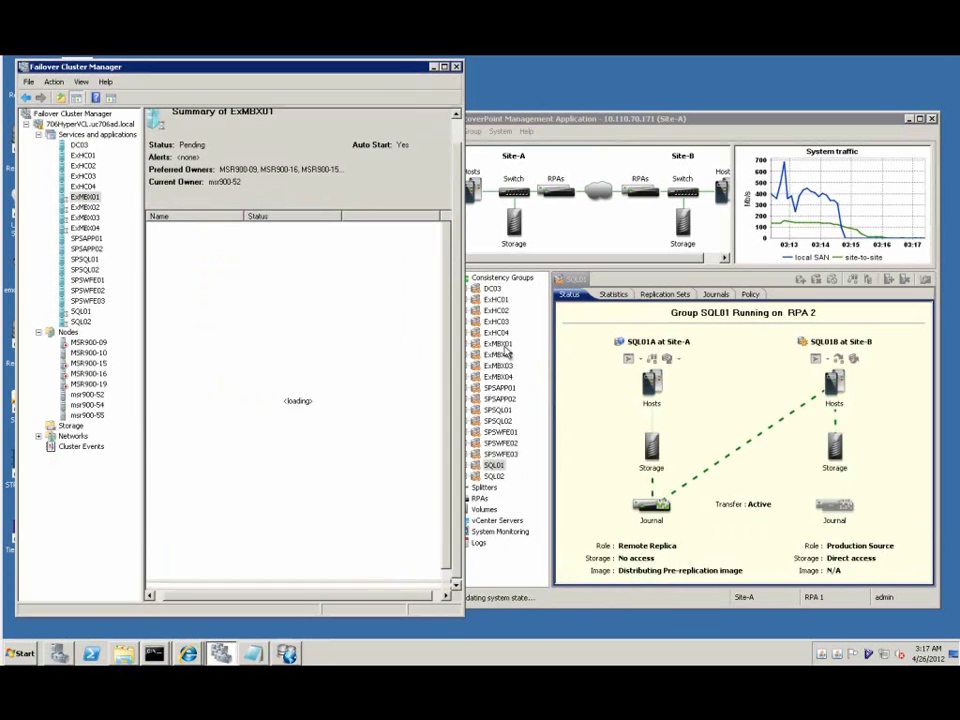
click(499, 344)
click(499, 355)
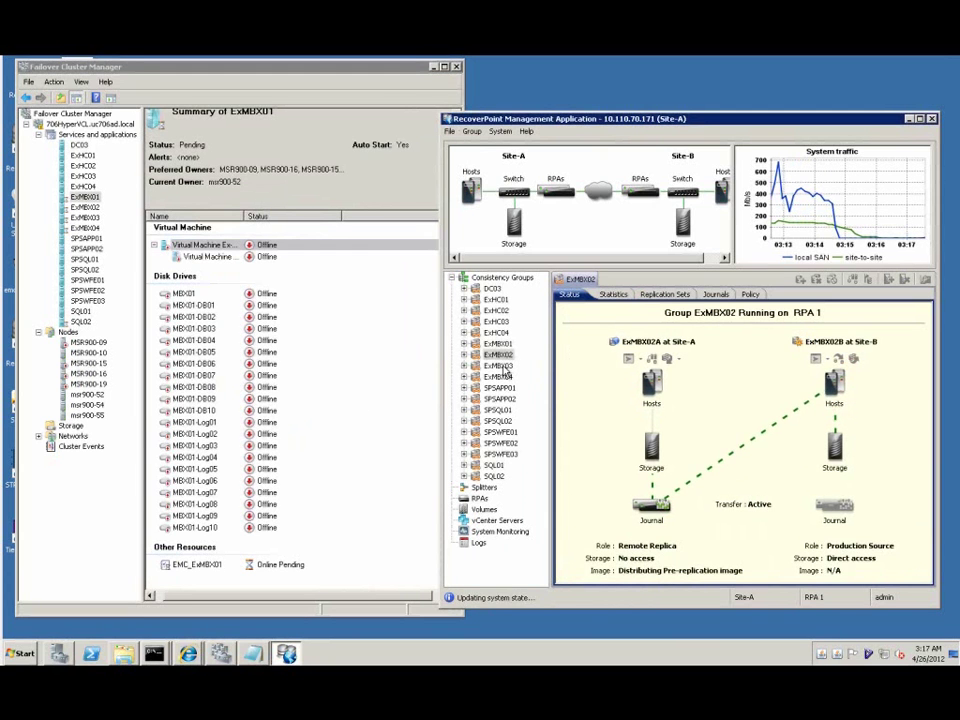
click(502, 366)
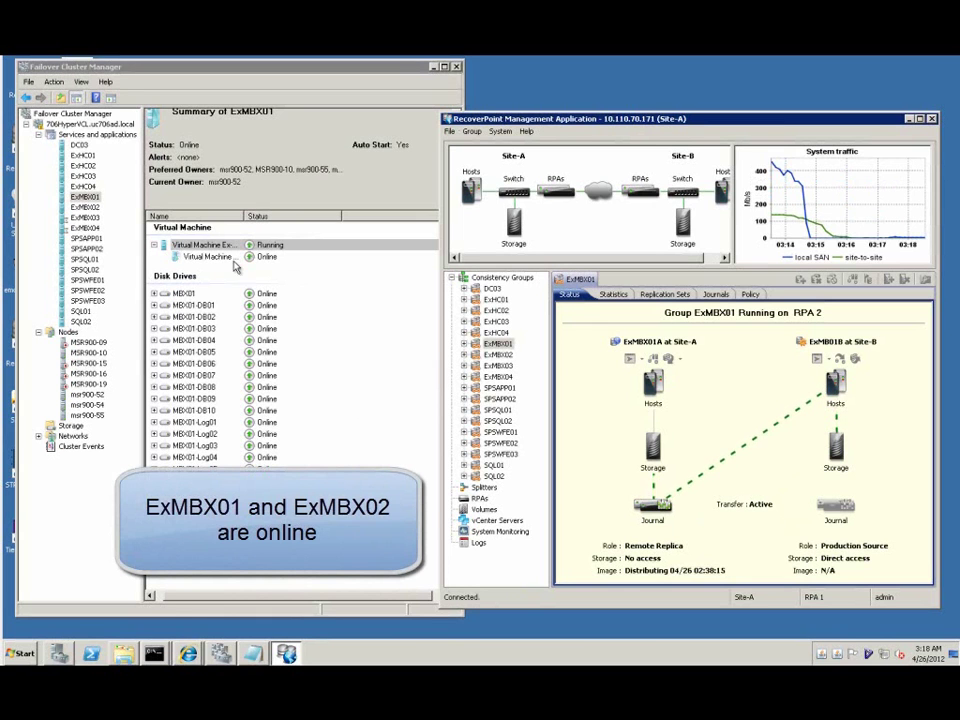
Step: Monitor ExMBX03's summary and disks while checking the ExMBX02, ExMBX03 and ExMBX04 groups' replication
click(418, 349)
key(Down)
key(Down)
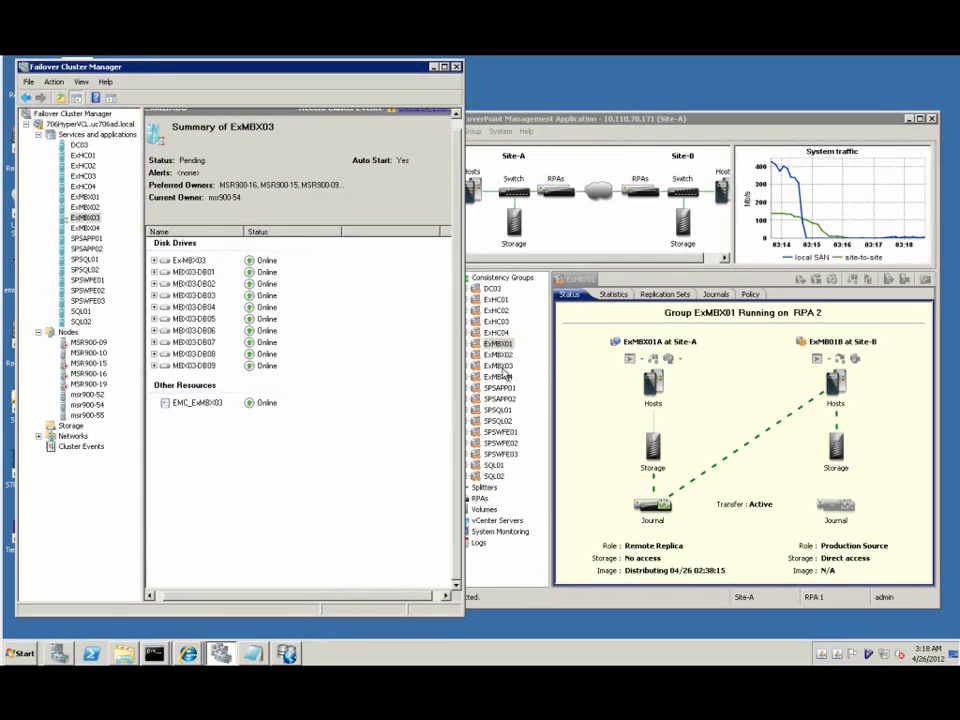
click(498, 355)
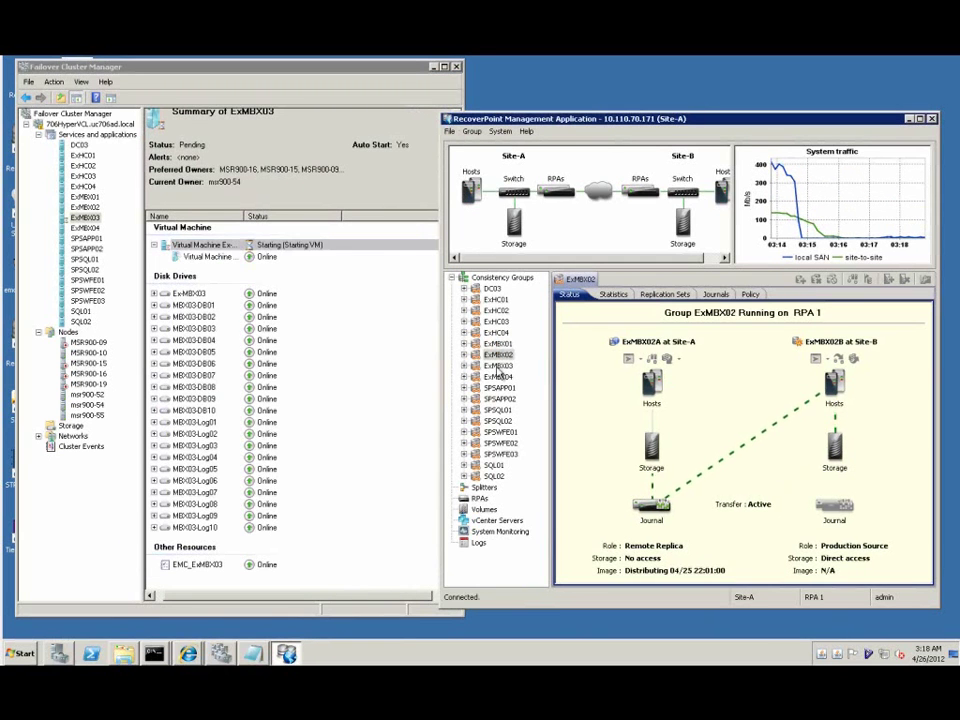
click(498, 366)
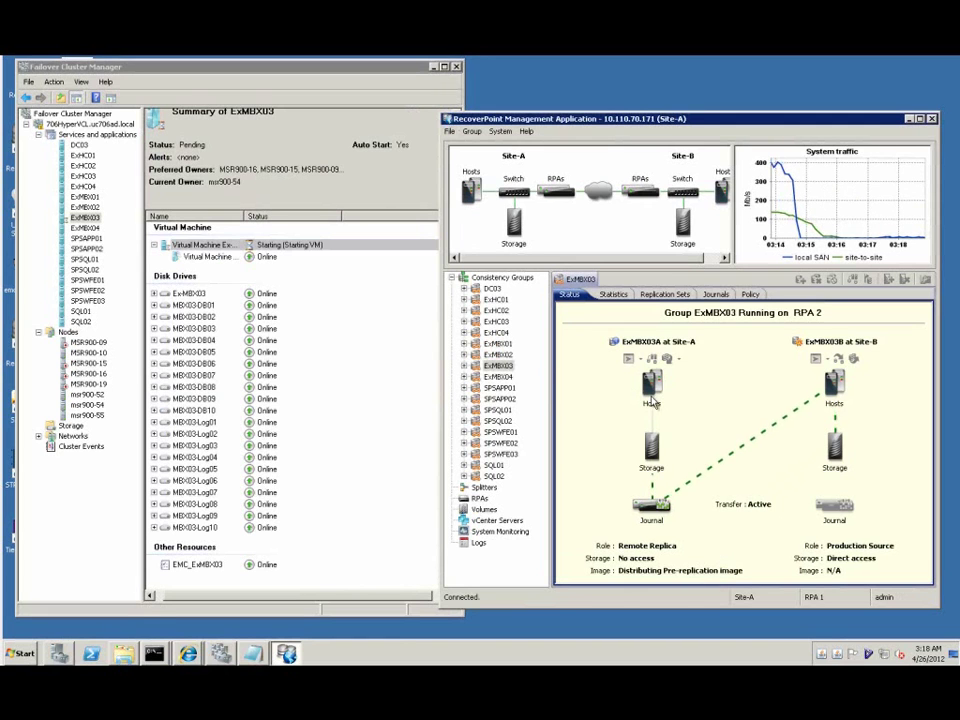
click(495, 377)
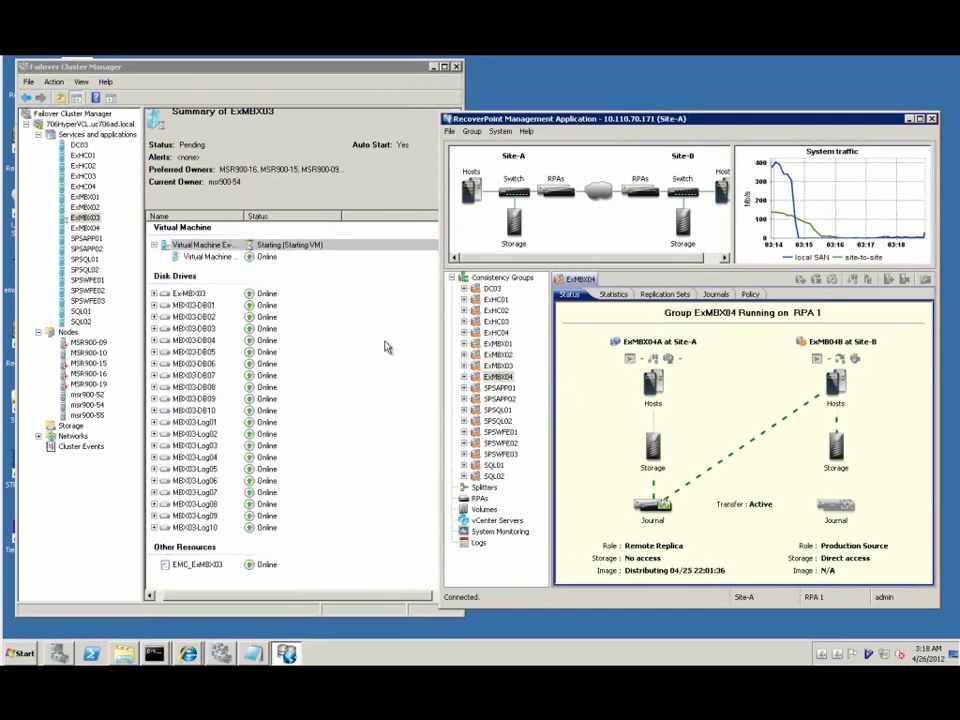
click(497, 366)
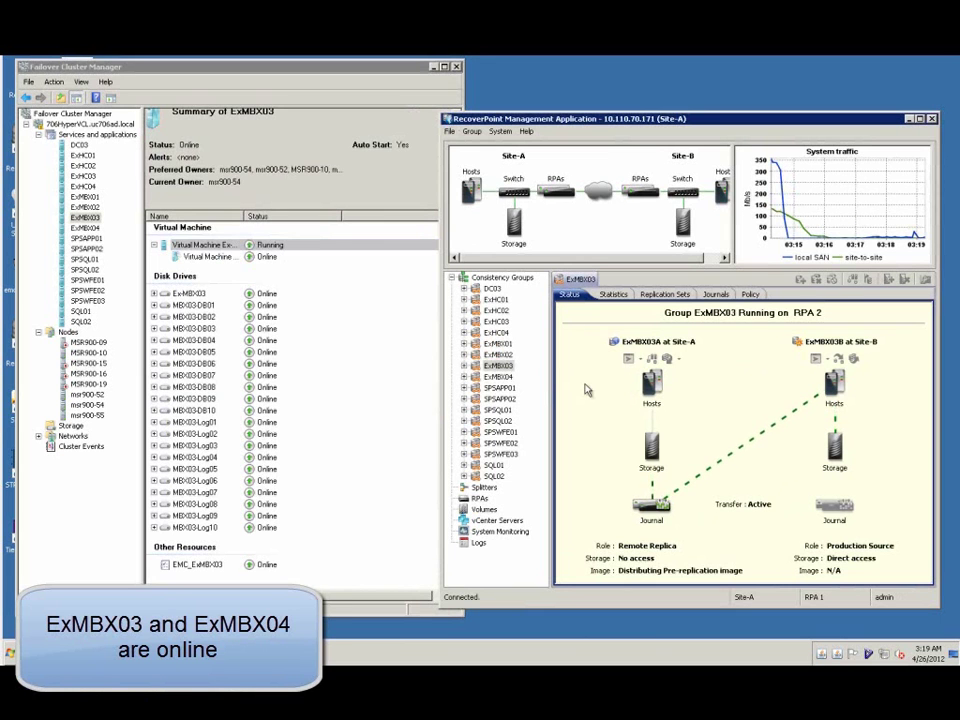
Step: Show all services and applications, sort by Current Owner, then re-sort by Name
click(97, 134)
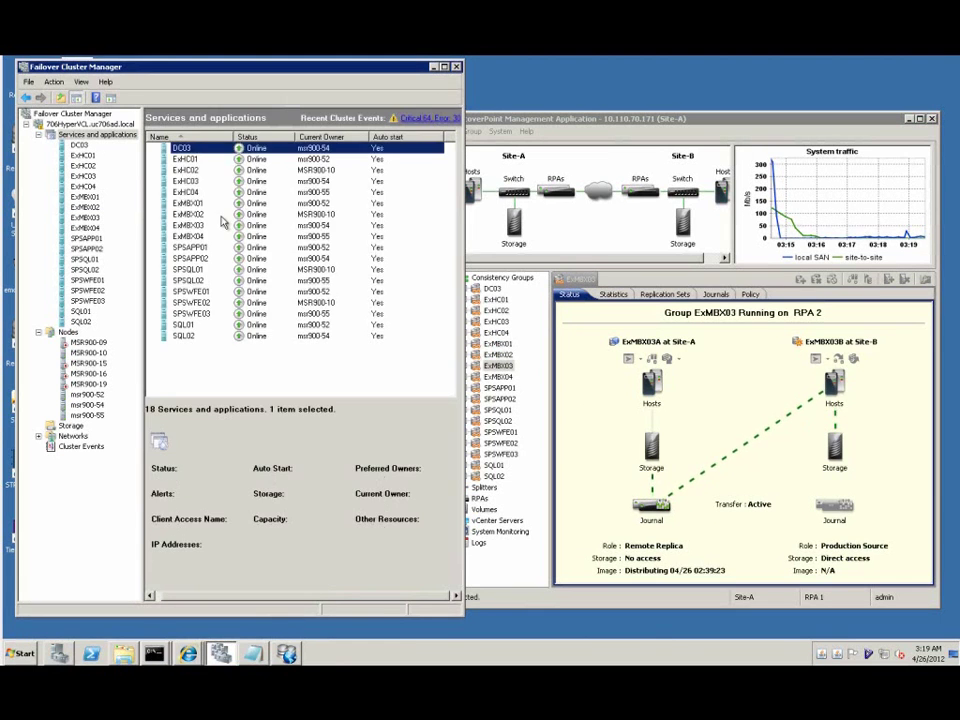
click(332, 140)
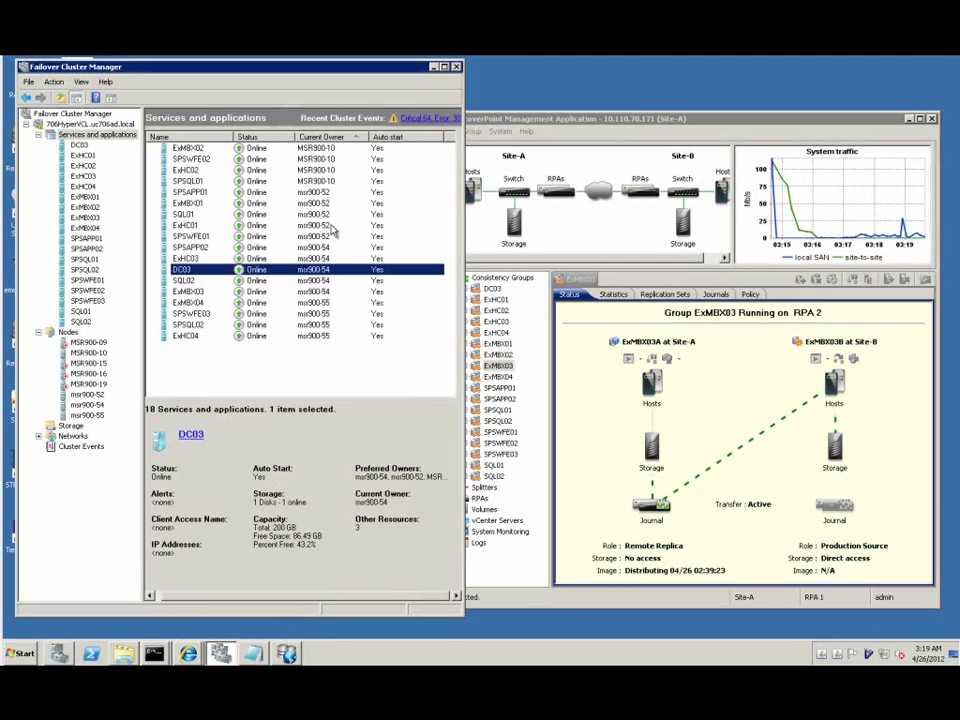
click(182, 139)
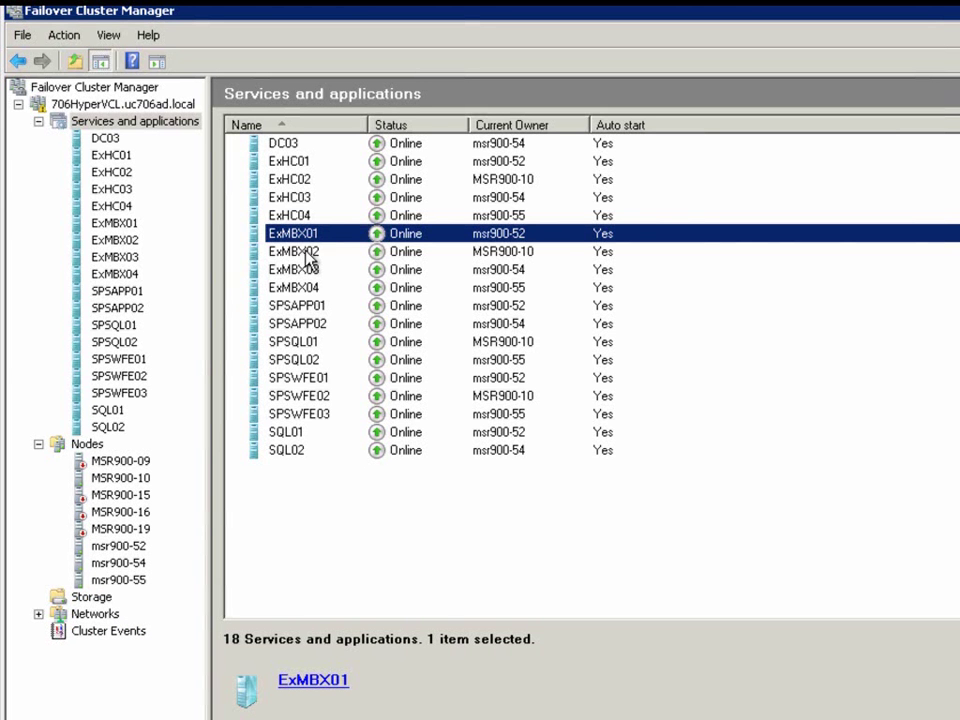
Step: Connect to the ExMBX02 virtual machine's console from its context menu
right_click(307, 254)
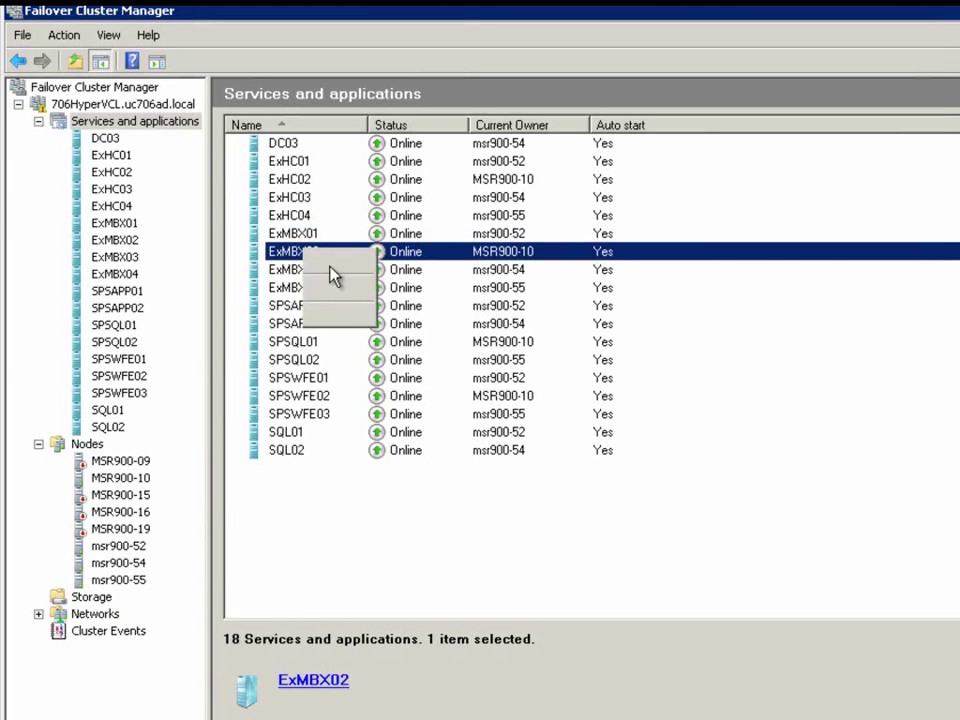
click(350, 262)
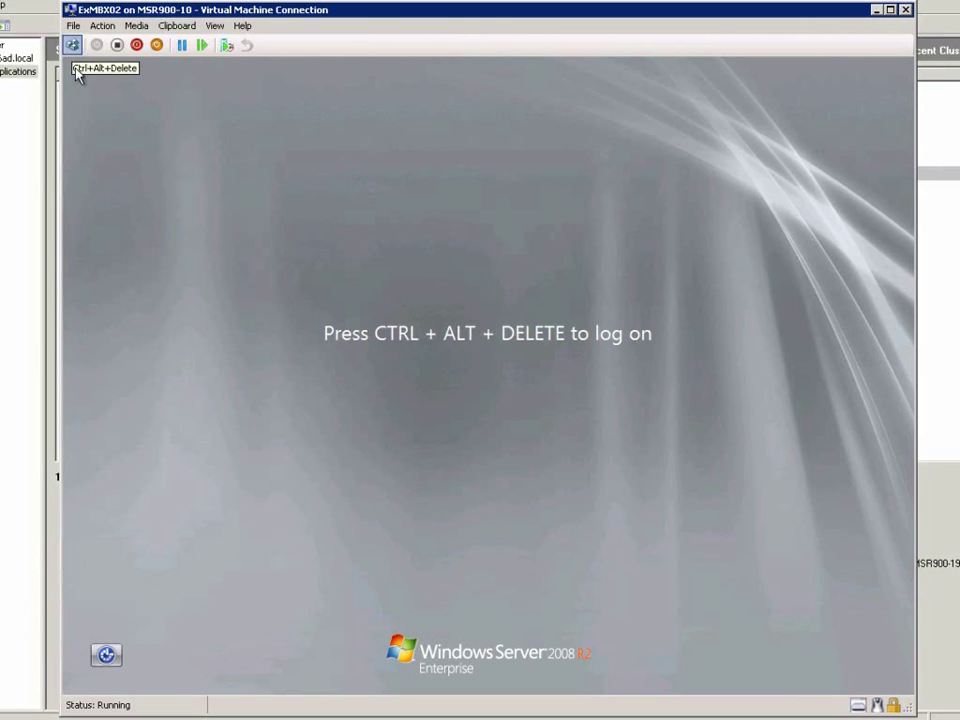
Step: Log on to ExMBX02 as administrator using Ctrl+Alt+Delete and the account password
key(ctrl+alt+End)
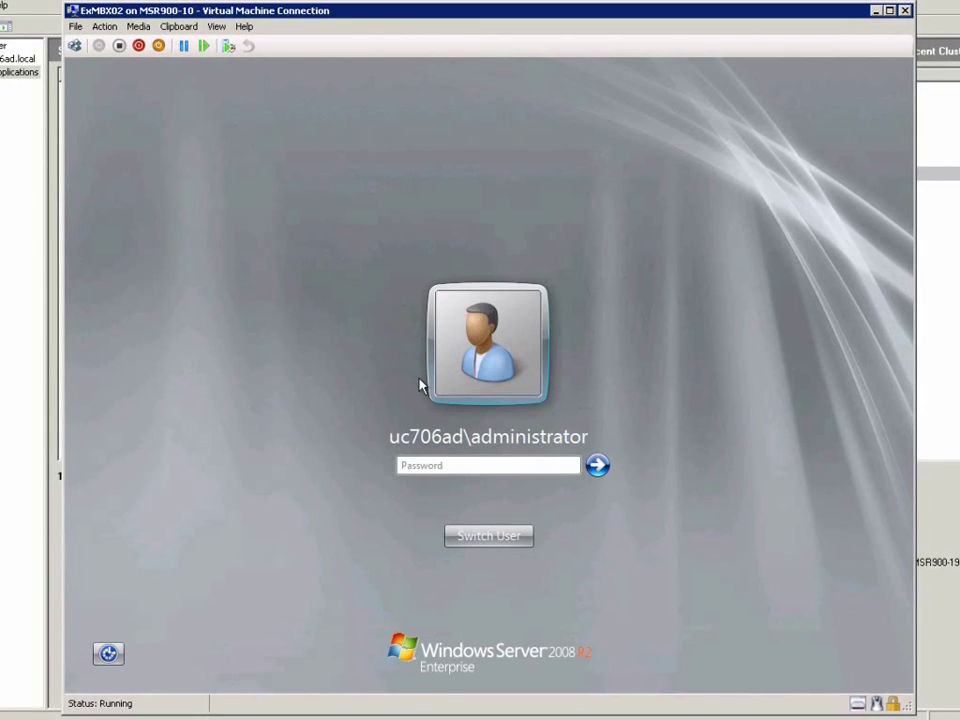
text(********)
key(Return)
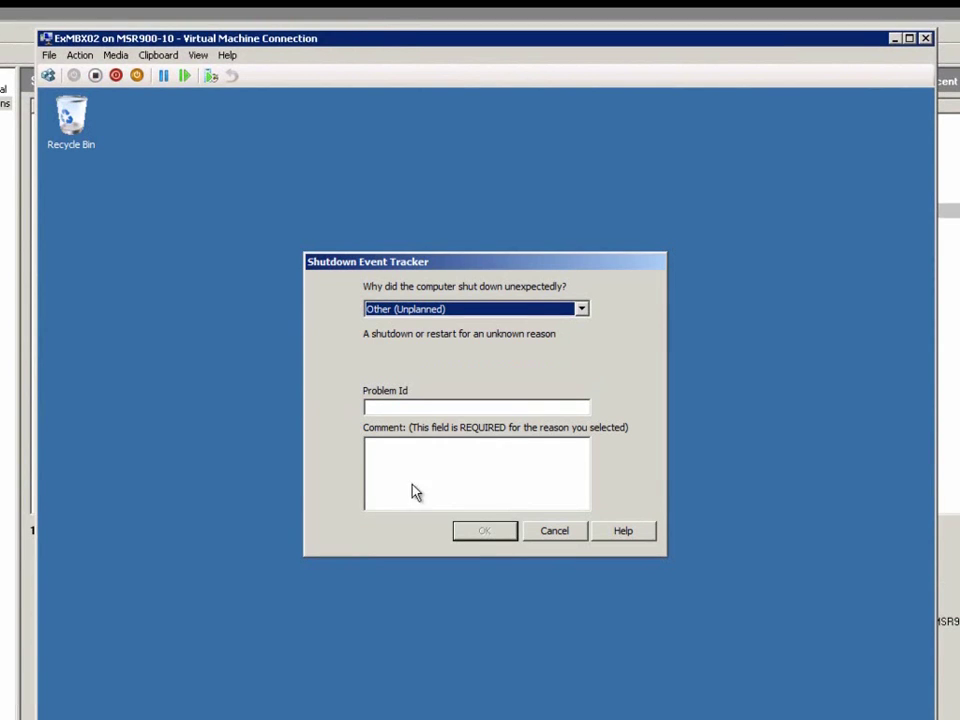
Step: Enter 'pro site down' as the Shutdown Event Tracker comment and submit it
click(414, 432)
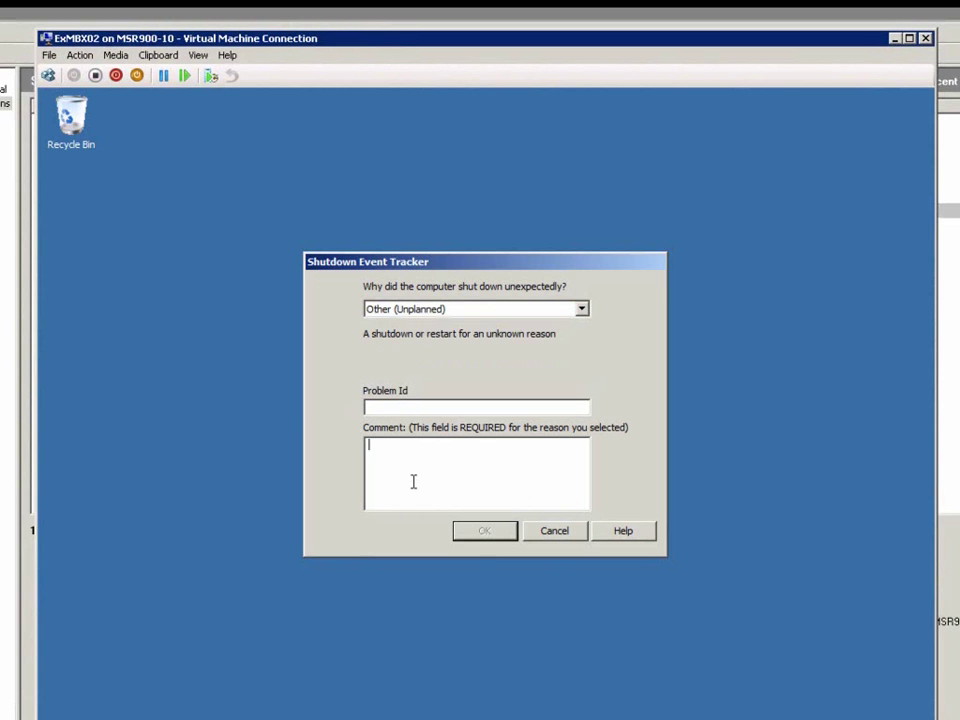
text(pro site down)
key(Return)
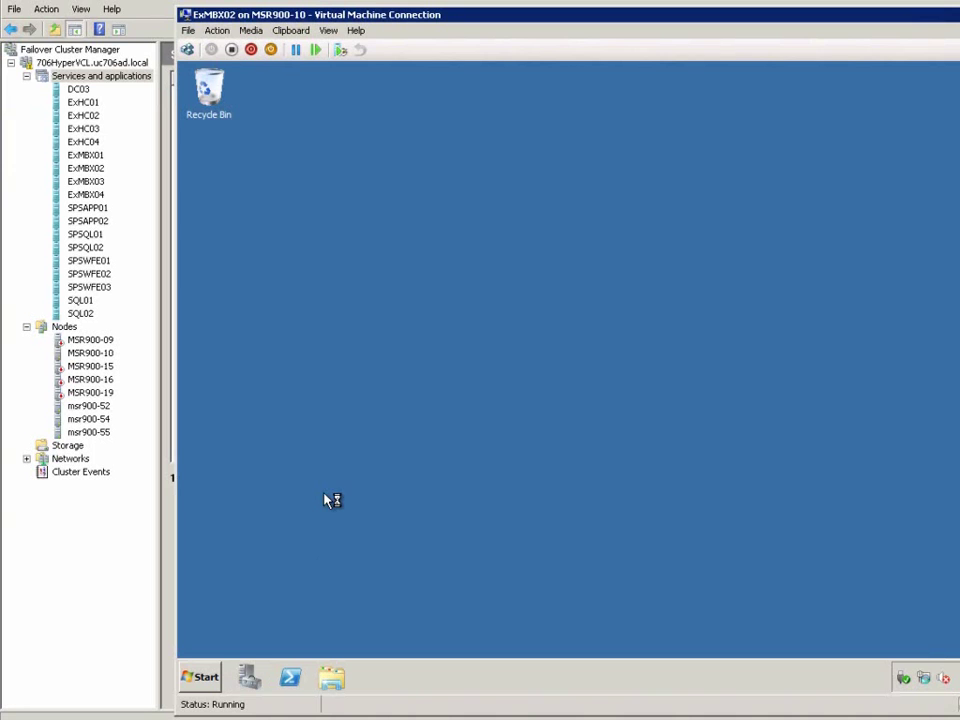
Step: From the Start menu open the services list and scroll to the Microsoft Exchange services
click(210, 678)
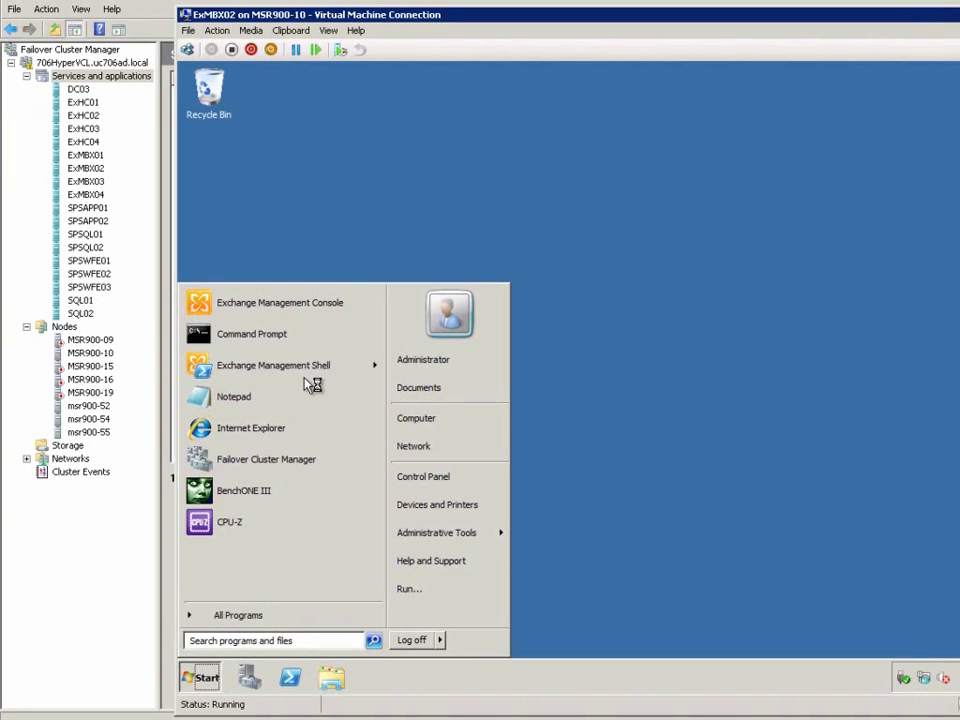
click(309, 303)
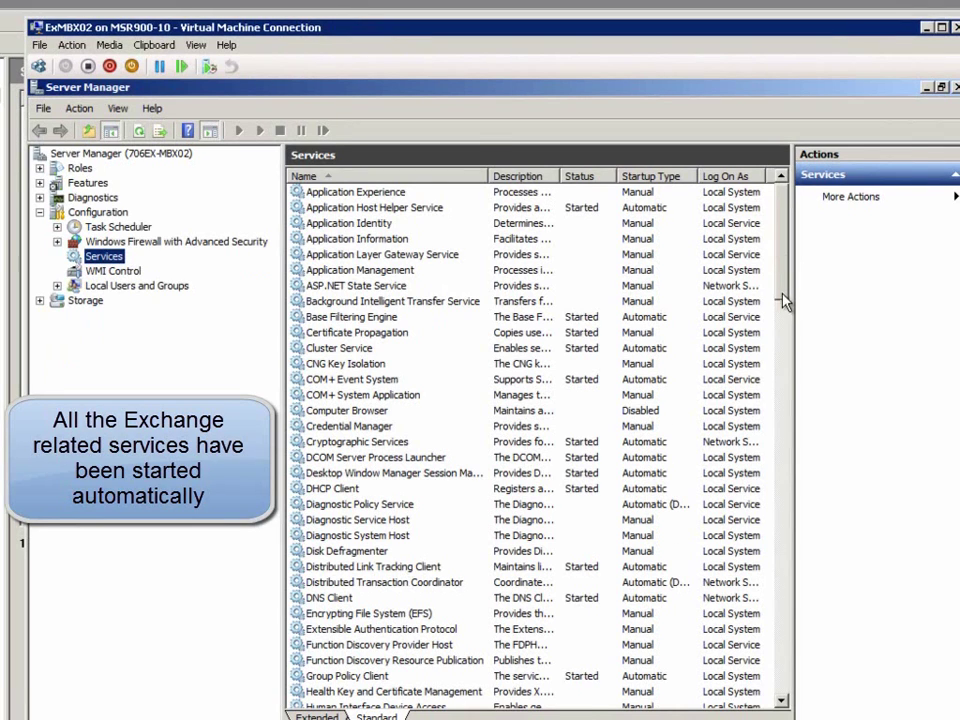
scroll(785, 300, down, 3)
scroll(783, 480, down, 15)
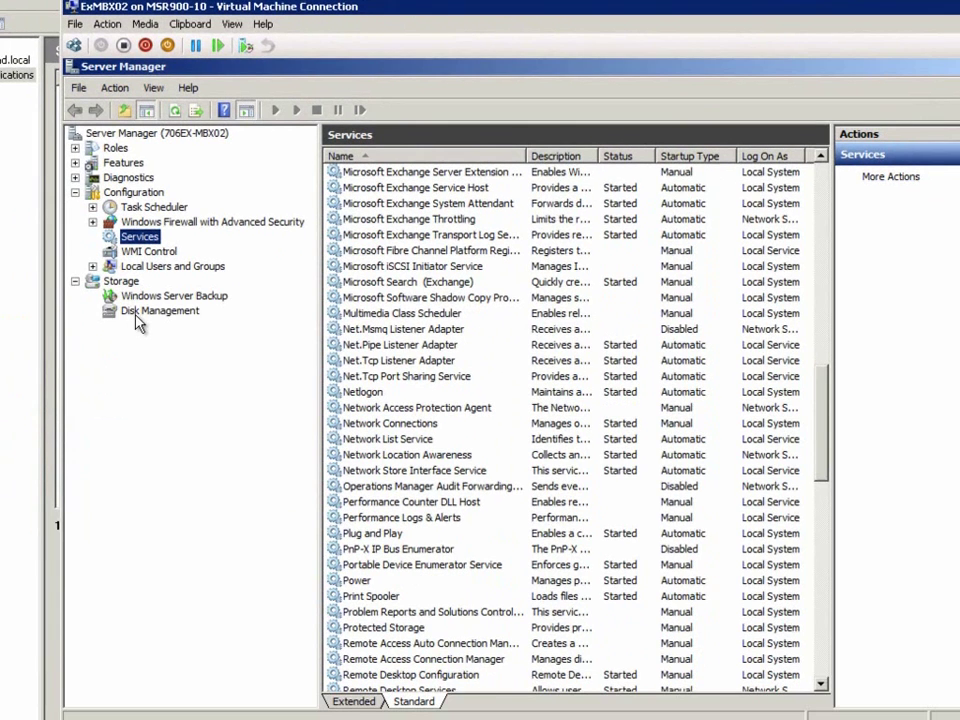
Step: Open Disk Management on 706EX-MBX02 and check DB01–DB10 and Log01–Log10 are all Healthy and online
click(144, 326)
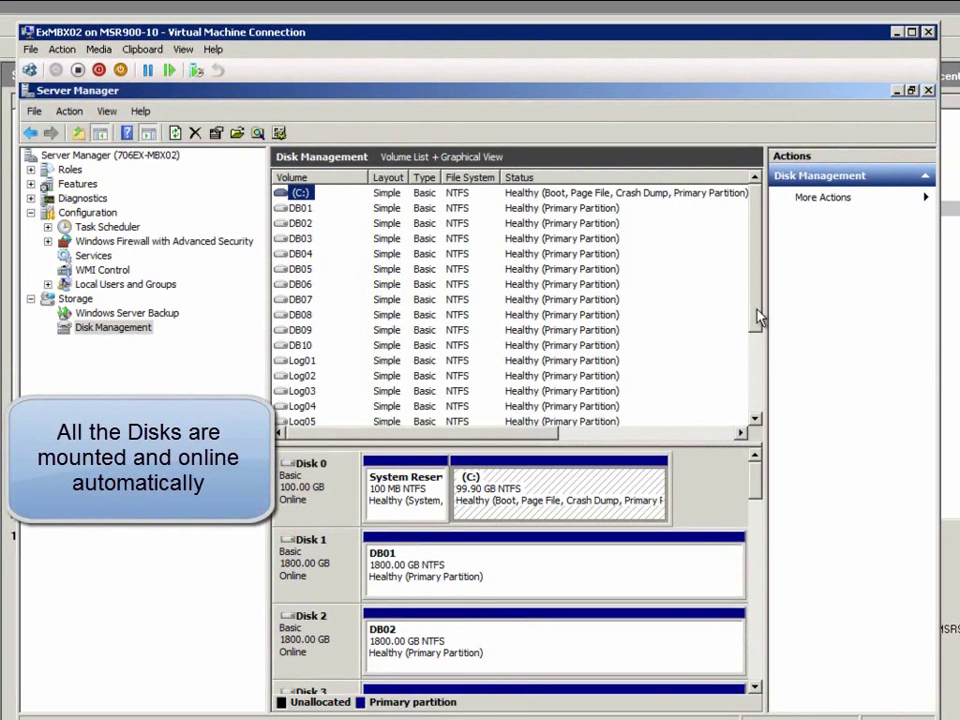
drag(758, 316, 756, 407)
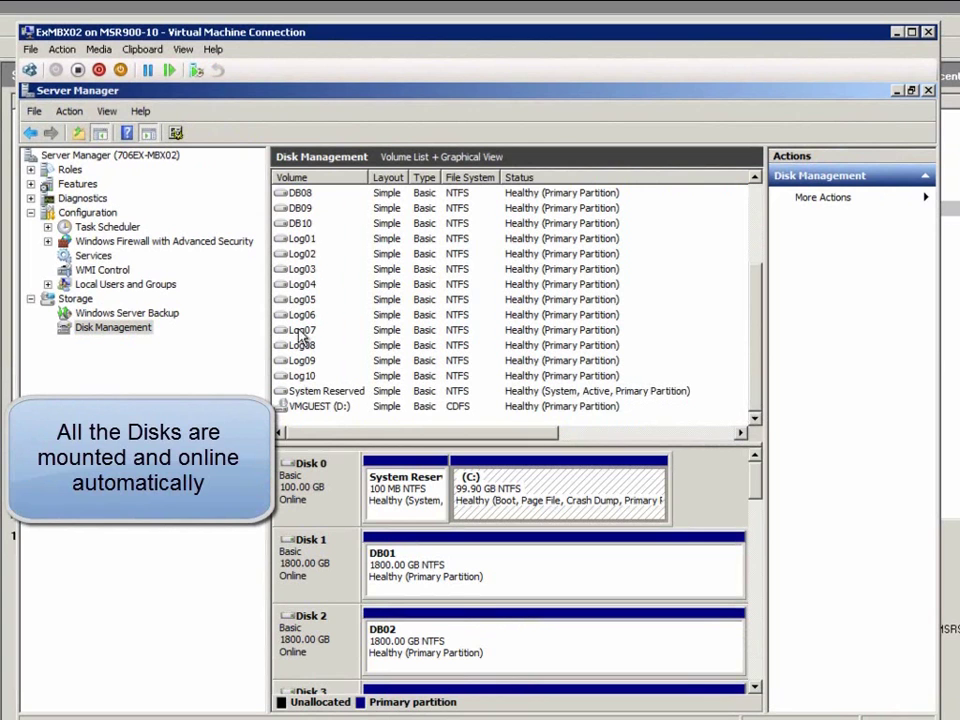